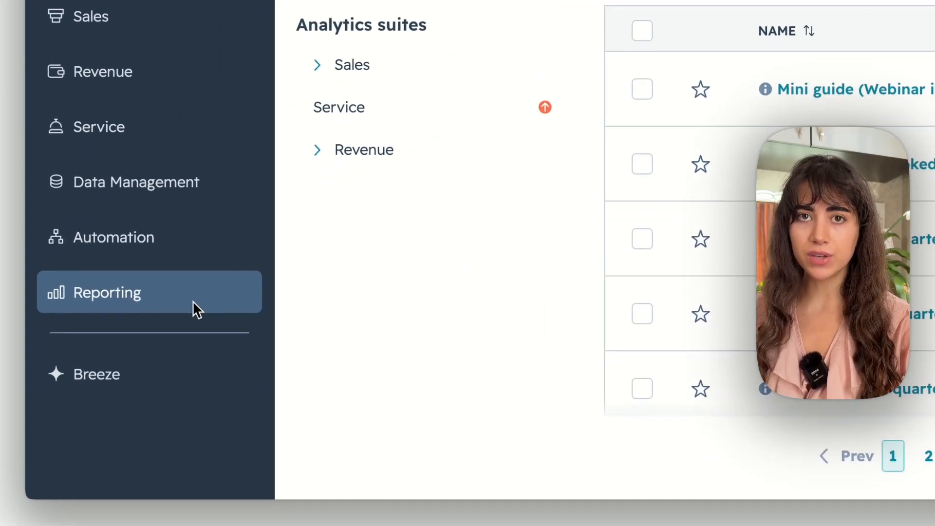
Start creating a new custom report from the Reports section of Reporting.
mouse_move(143, 302)
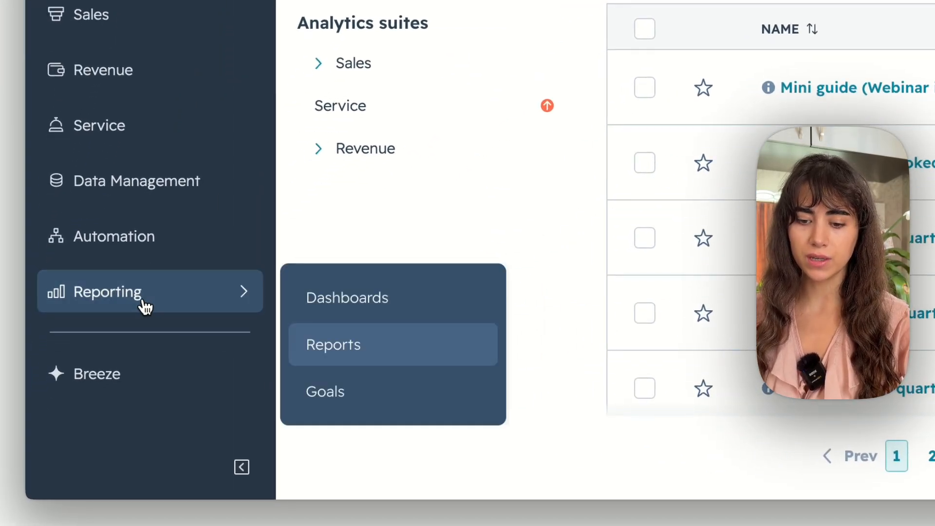
click(356, 354)
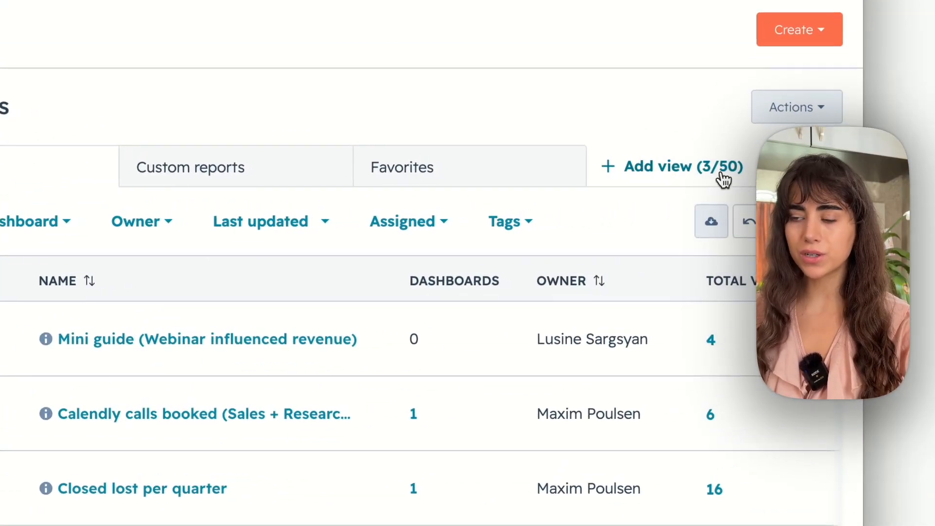
click(822, 36)
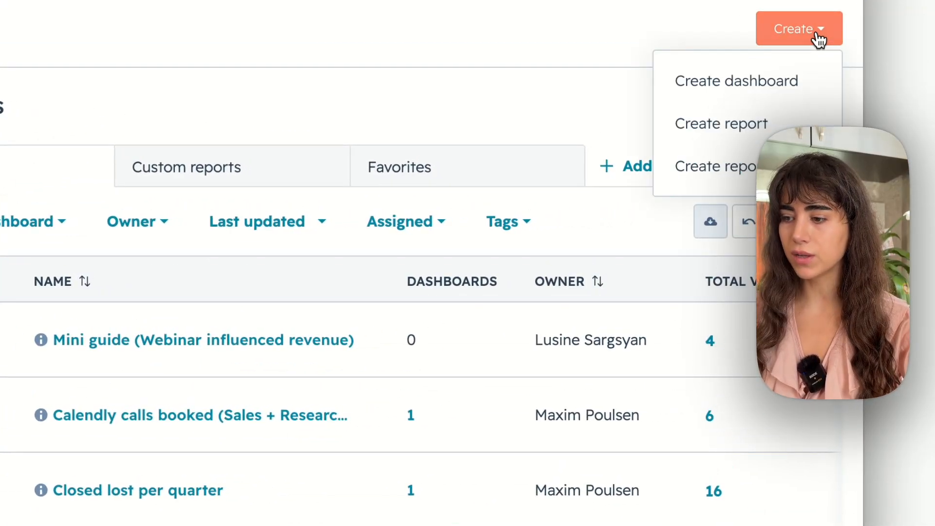
click(718, 127)
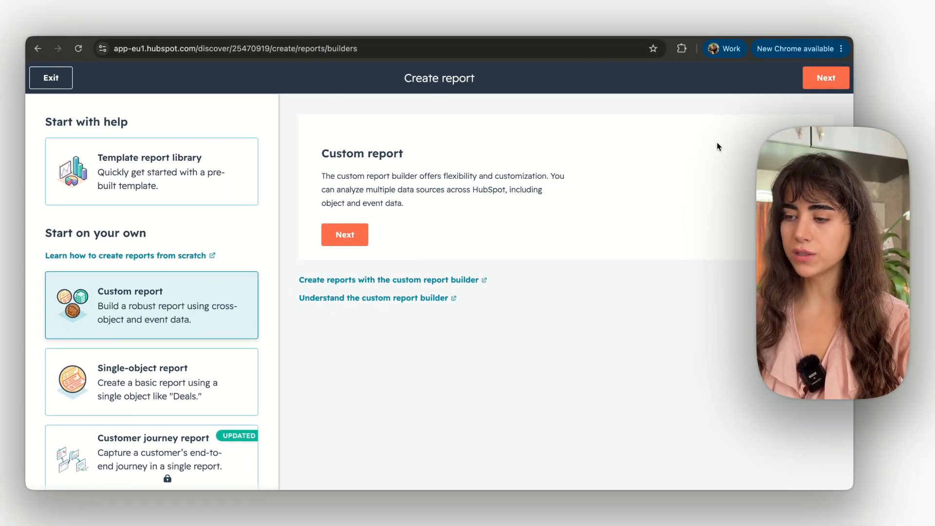
click(828, 79)
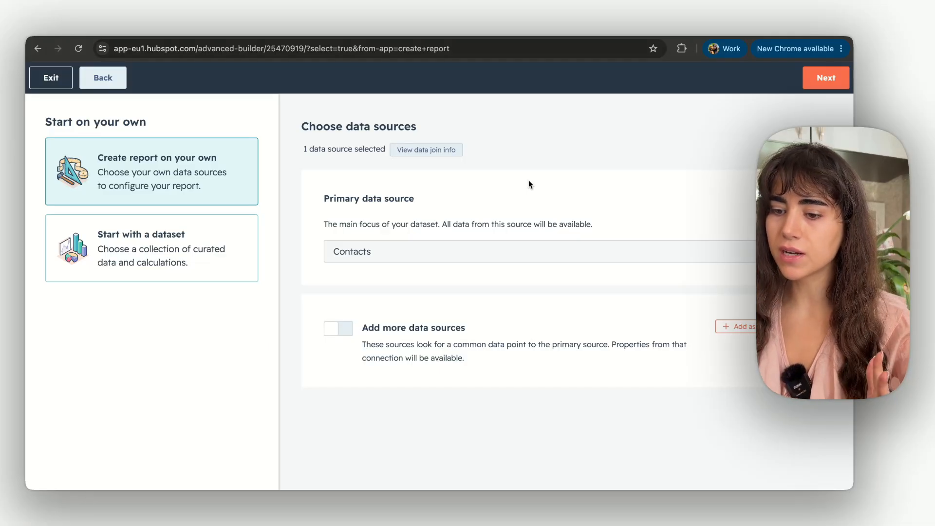
Add Deals and App Events as additional data sources alongside Contacts and continue to the report builder.
click(347, 330)
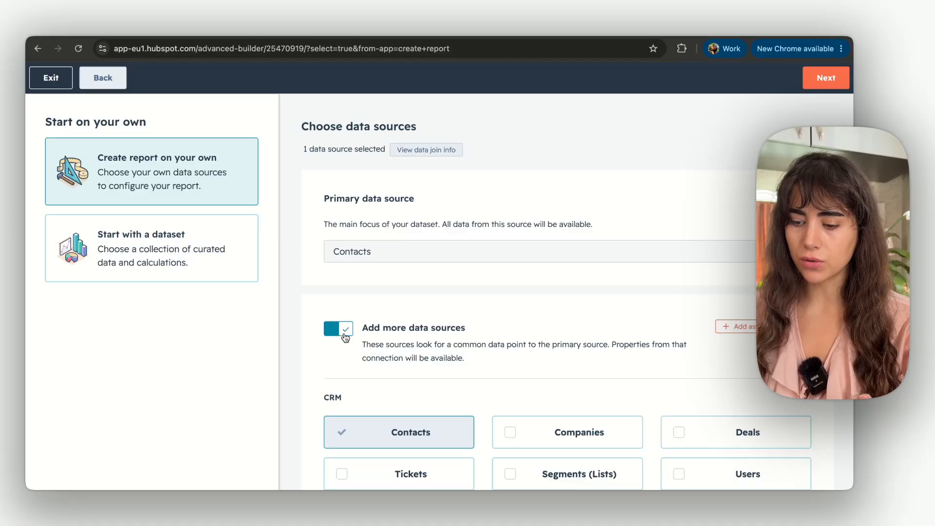
click(680, 432)
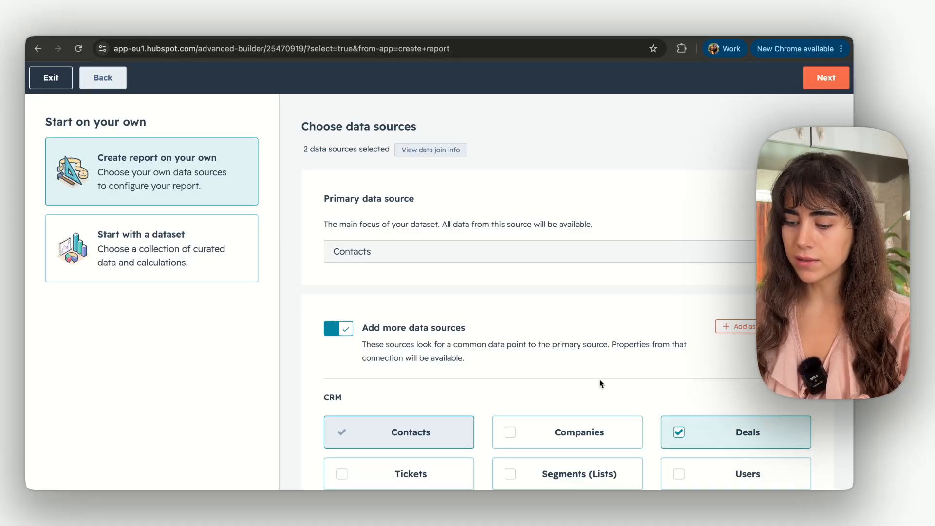
scroll(600, 383, down, 20)
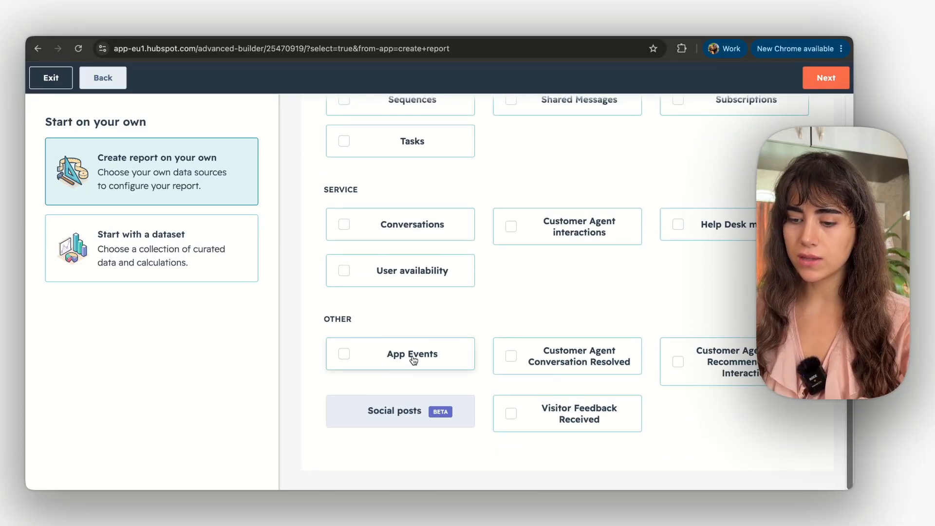
click(414, 358)
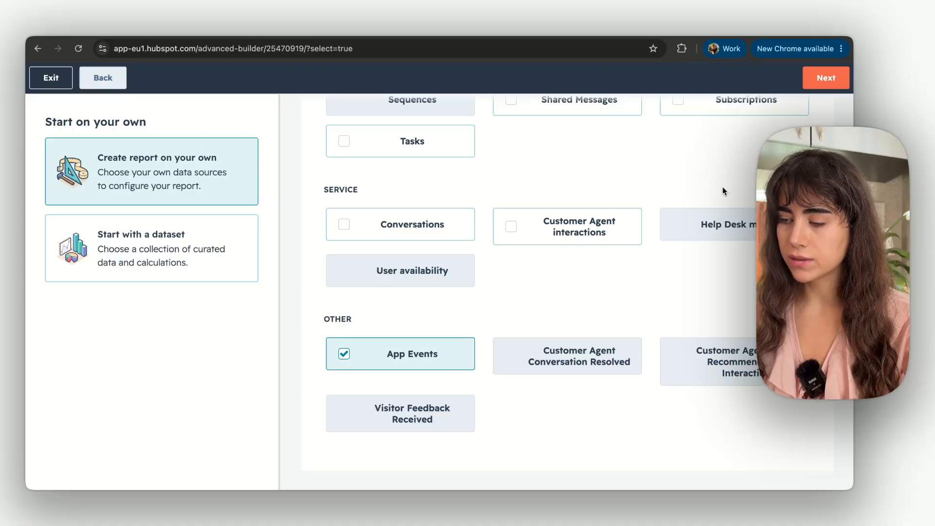
click(826, 78)
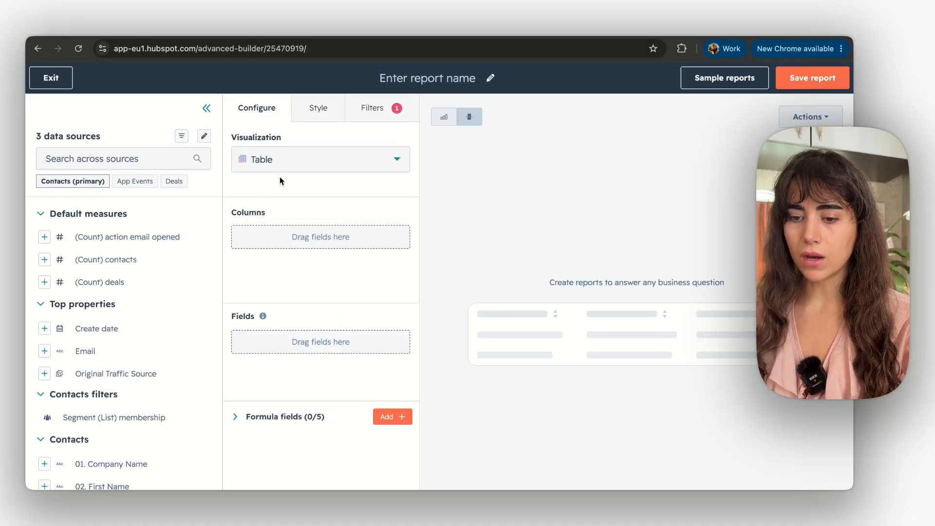
Set the visualization to Vertical bar and place Webinar Name from the Webinar Replay View event on the X-axis.
click(279, 165)
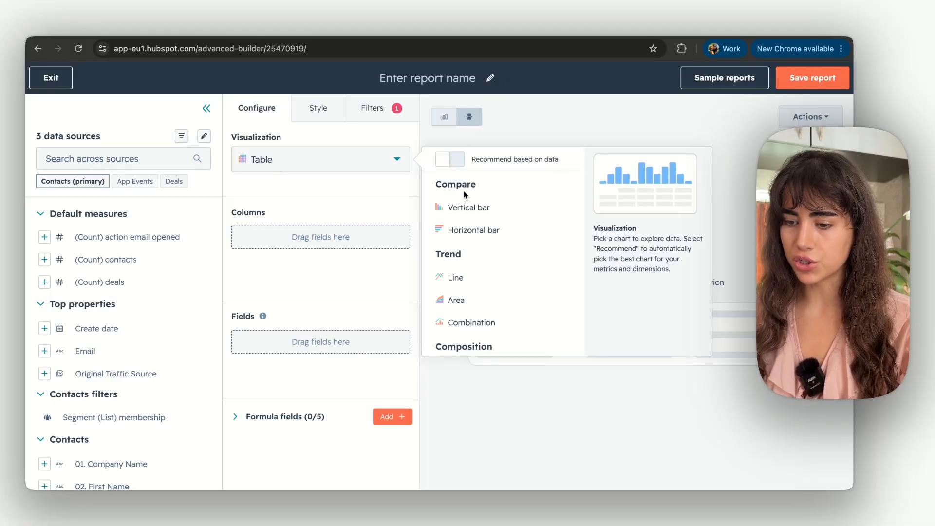
click(466, 207)
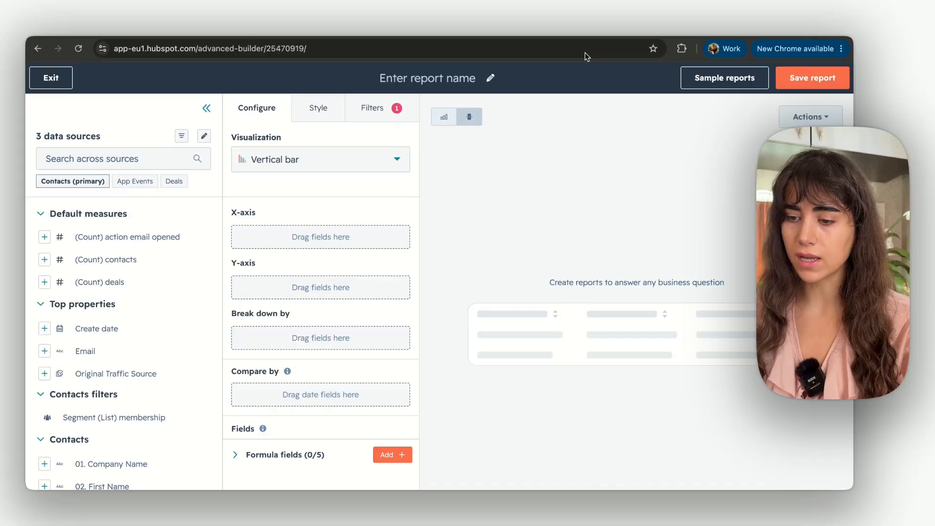
click(141, 158)
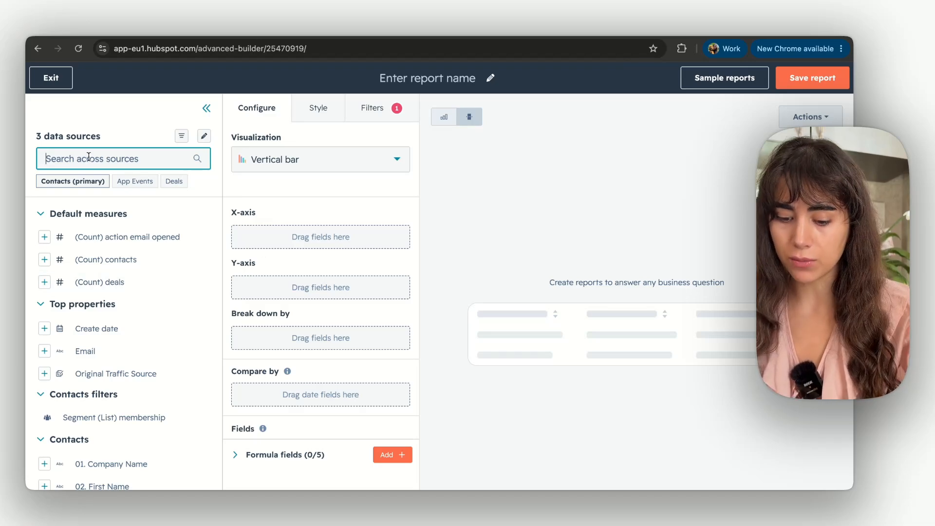
text(webinar)
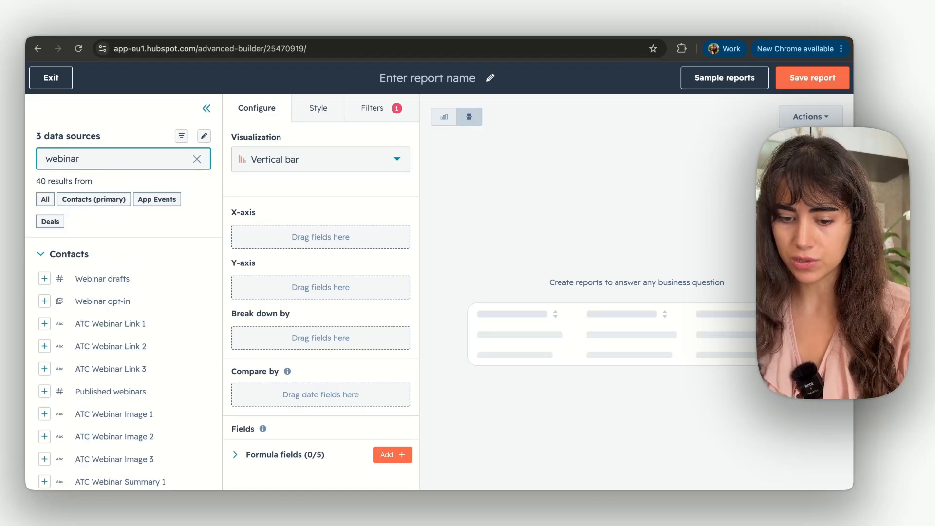
text( name)
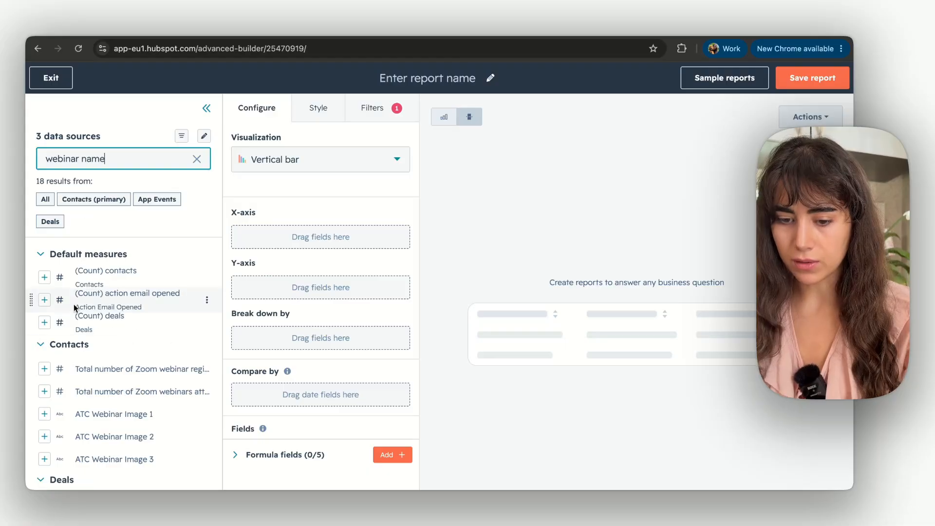
scroll(101, 340, down, 5)
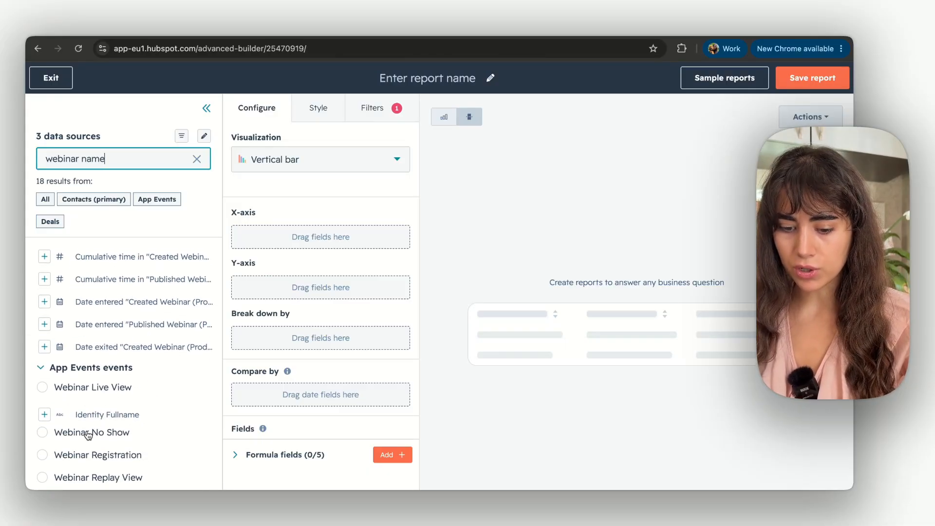
click(43, 478)
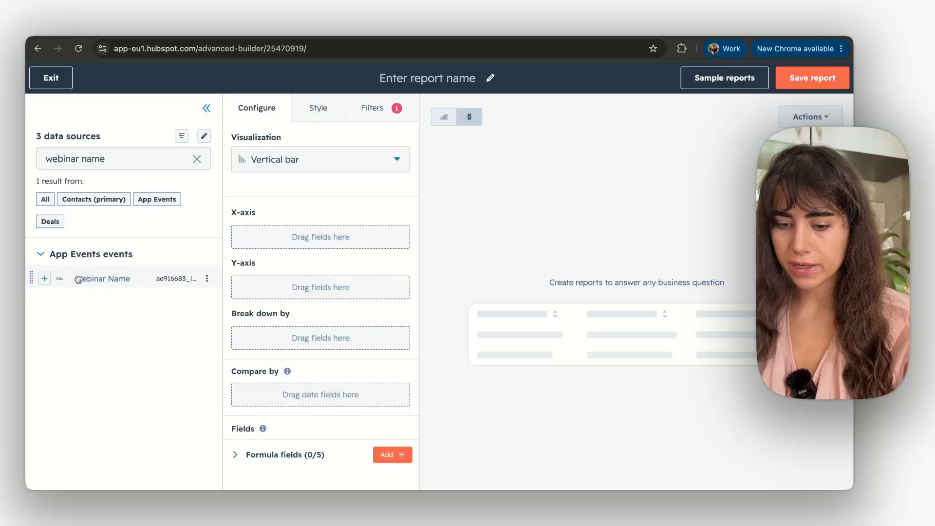
drag(77, 279, 238, 233)
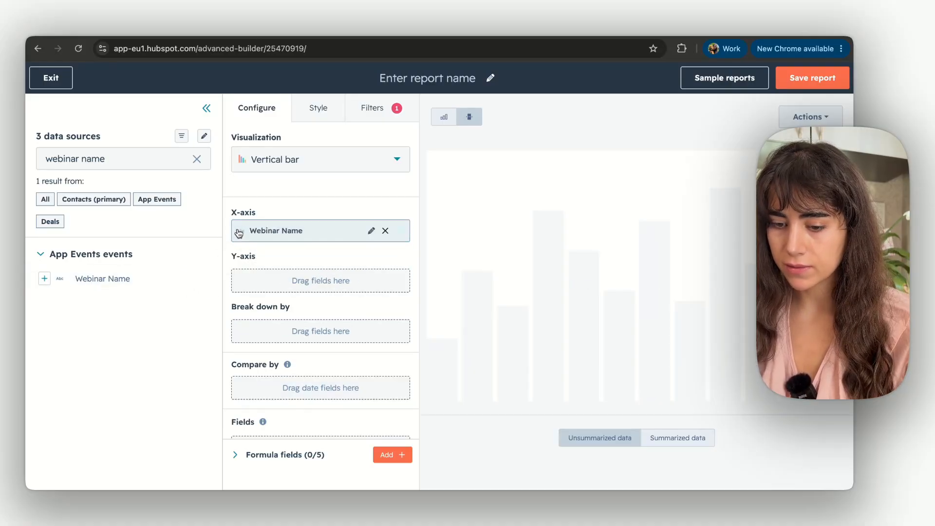
Place the Deals property Amount in company currency on the Y-axis.
click(197, 161)
click(174, 181)
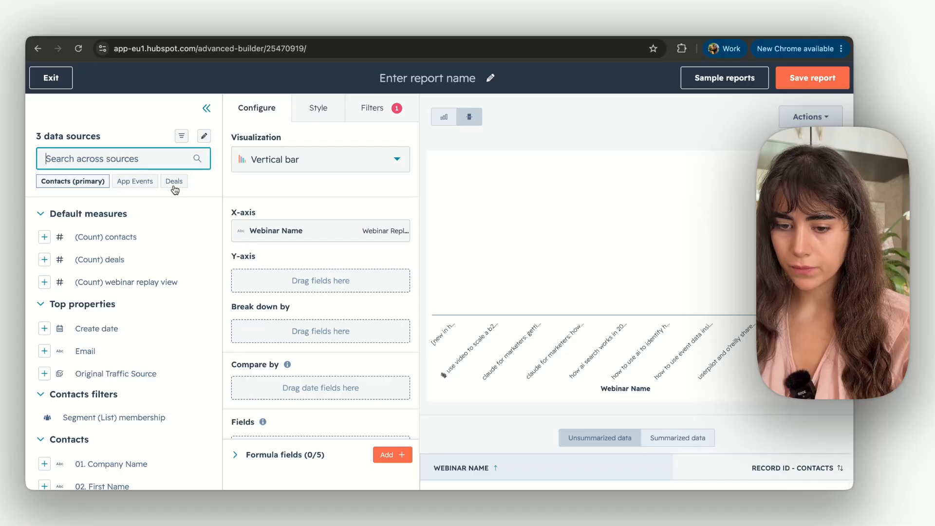
scroll(133, 269, down, 5)
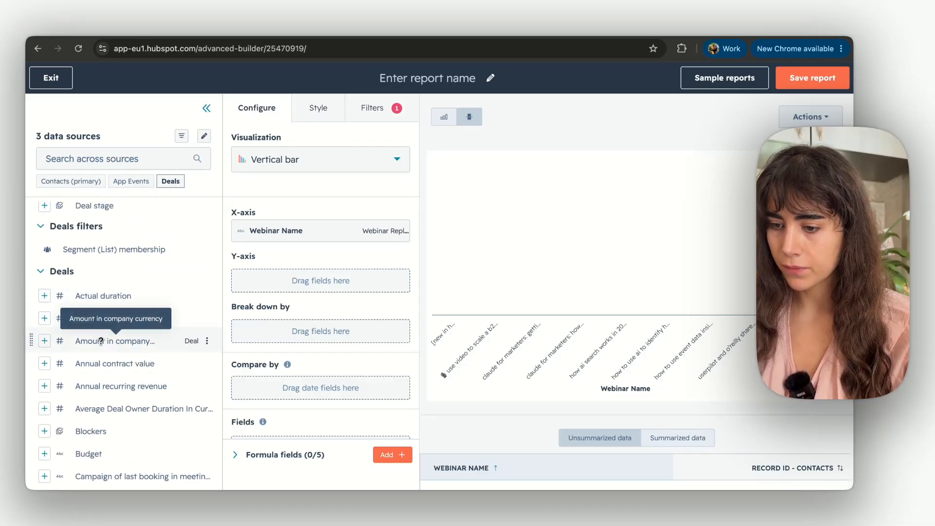
drag(100, 341, 242, 281)
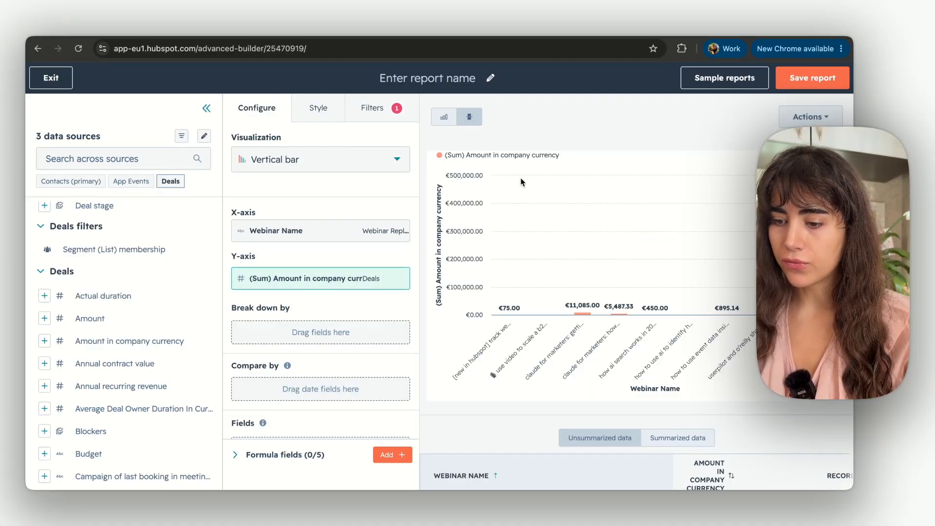
Find the Deals property Is Closed Won and add it to the report's filters.
click(381, 114)
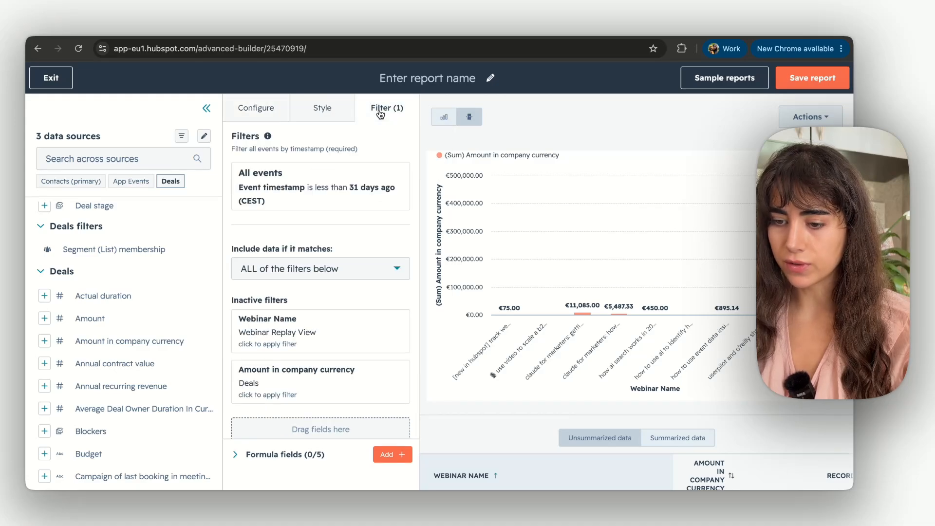
click(112, 157)
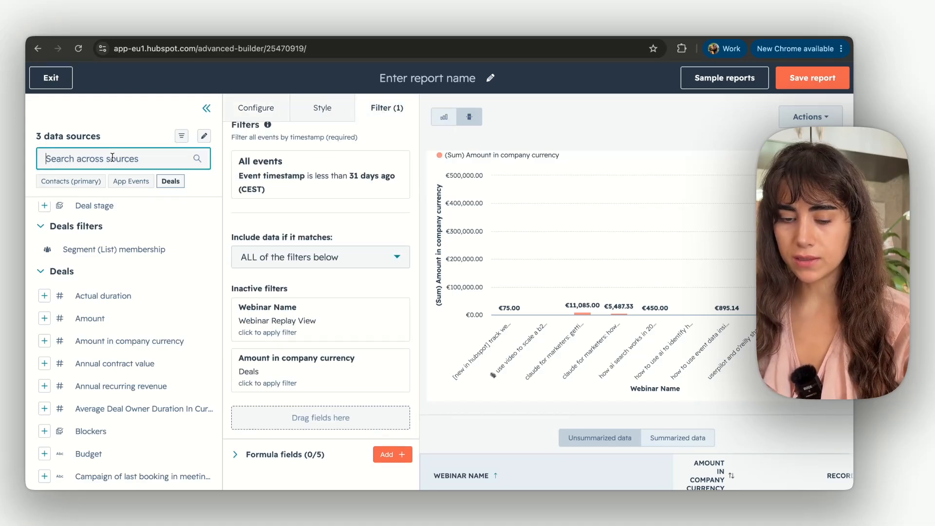
text(closed wo)
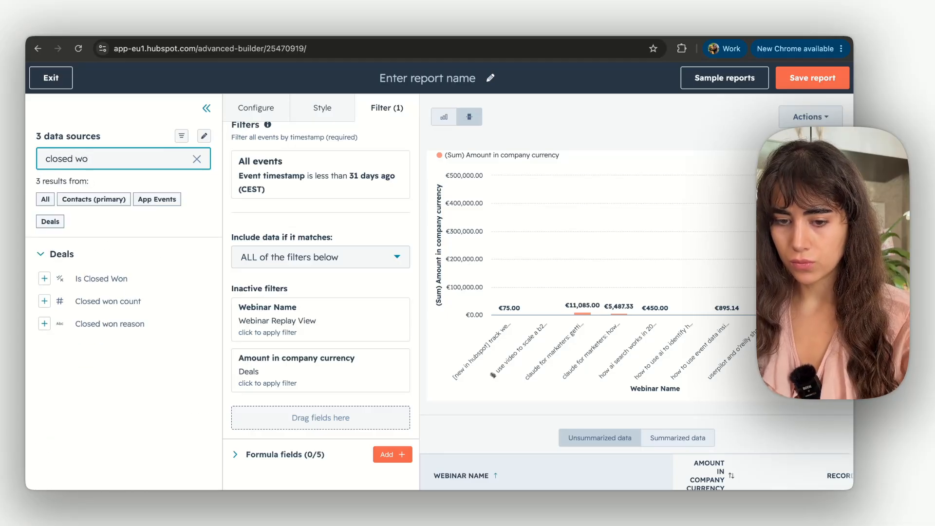
drag(102, 282, 261, 402)
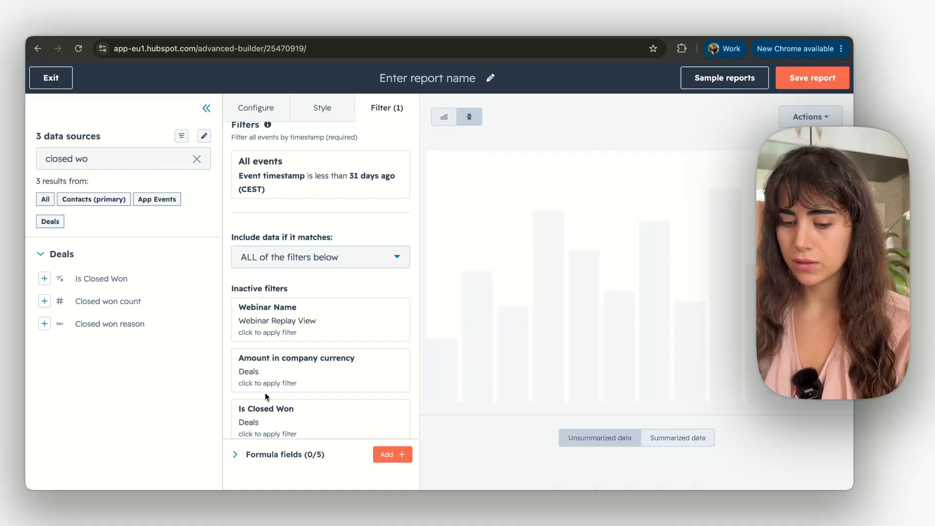
Apply the filters Is Closed Won is equal to True and Webinar Name is known.
scroll(265, 392, down, 1)
click(271, 398)
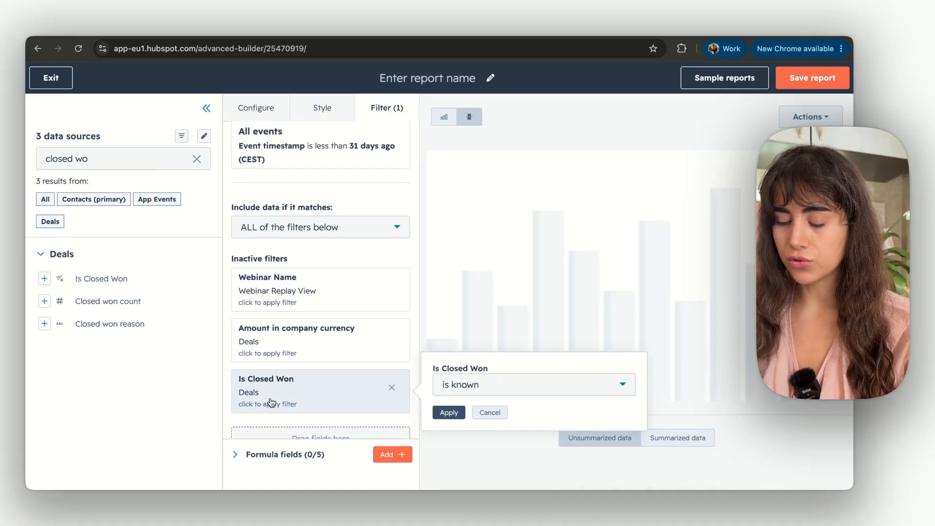
click(479, 385)
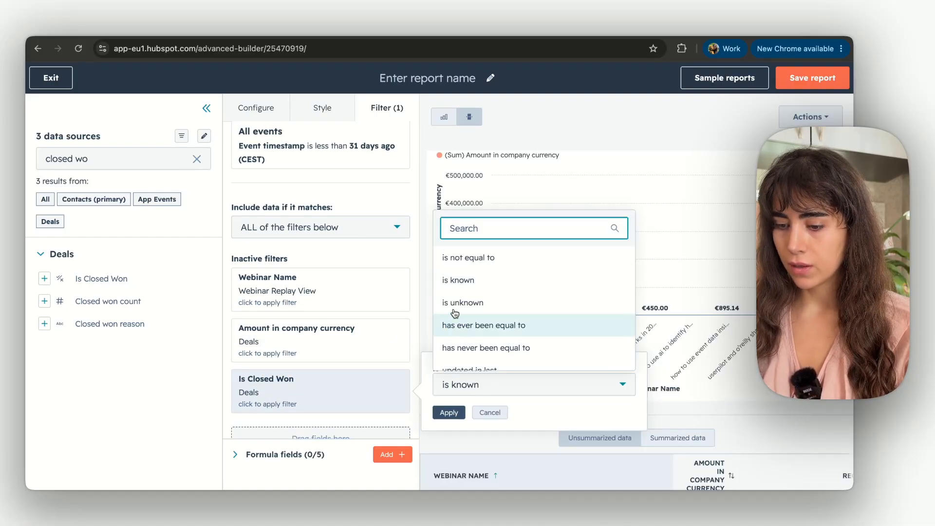
scroll(481, 292, up, 2)
click(471, 260)
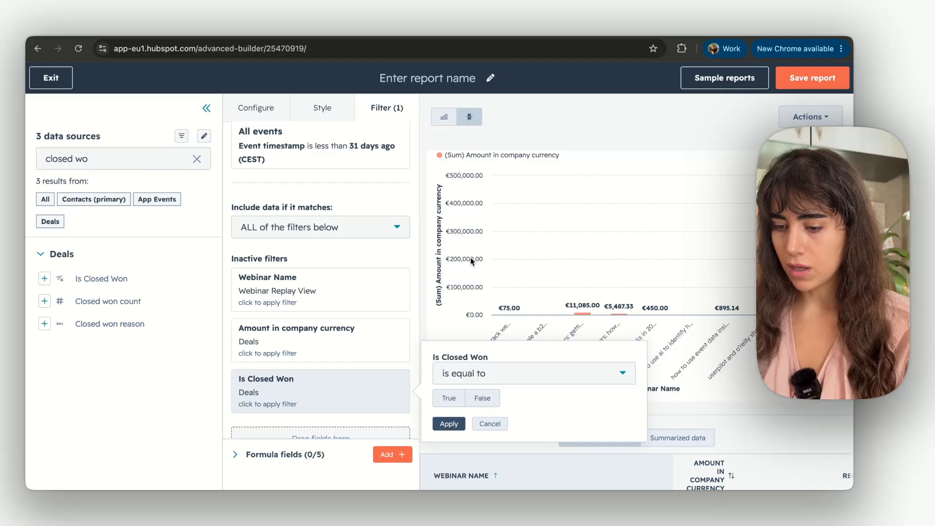
click(450, 401)
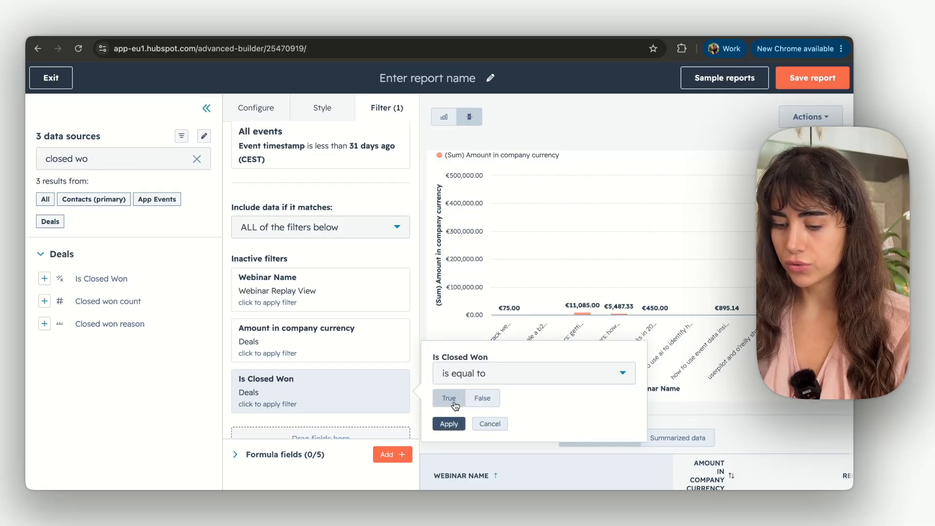
click(449, 425)
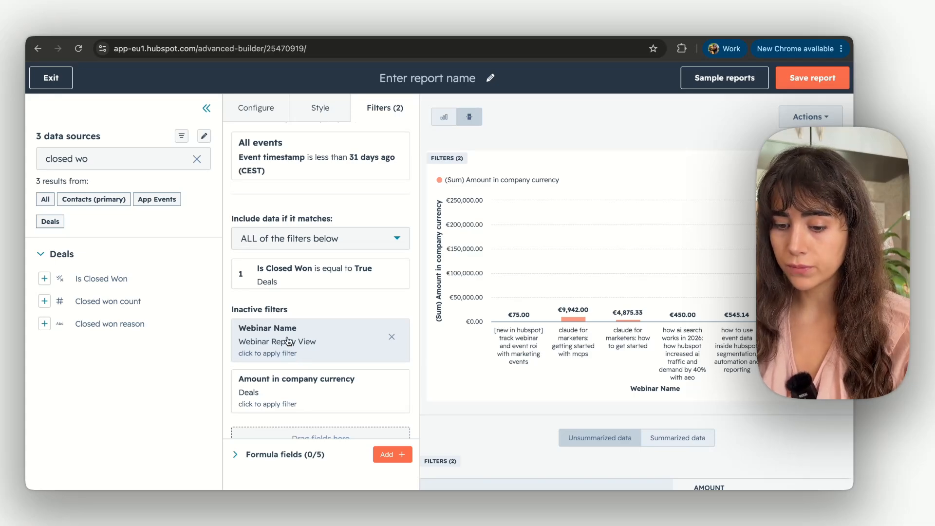
click(292, 339)
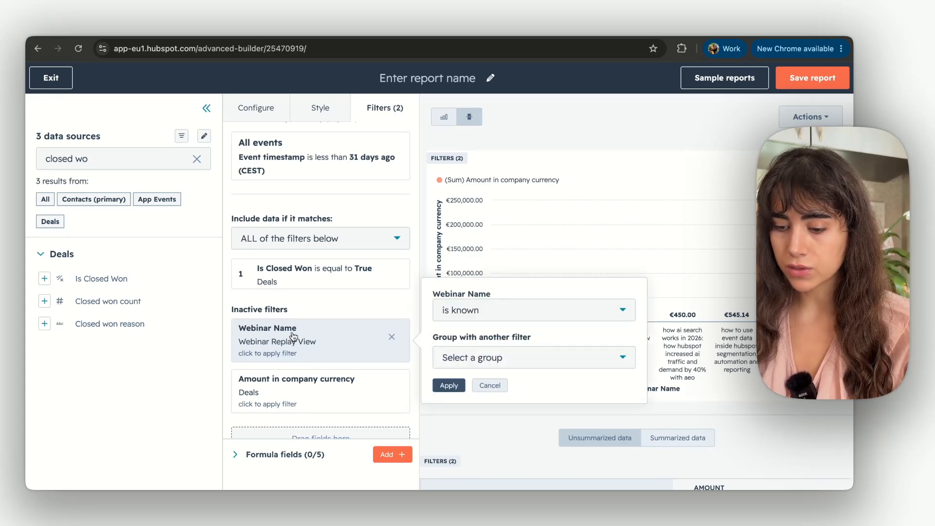
click(448, 385)
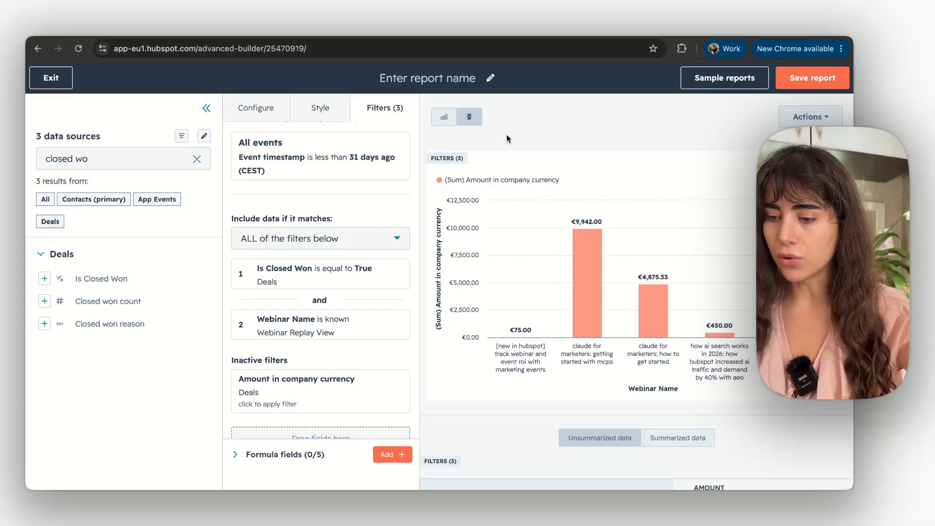
Create the formula field DATEDIFF(HOUR,[ae916683_integrators-timeline-event-type-id-1153793.__hs_event_native_timestamp],[DEAL.closedate] ) for the hours from replay view to deal close.
scroll(369, 319, down, 1)
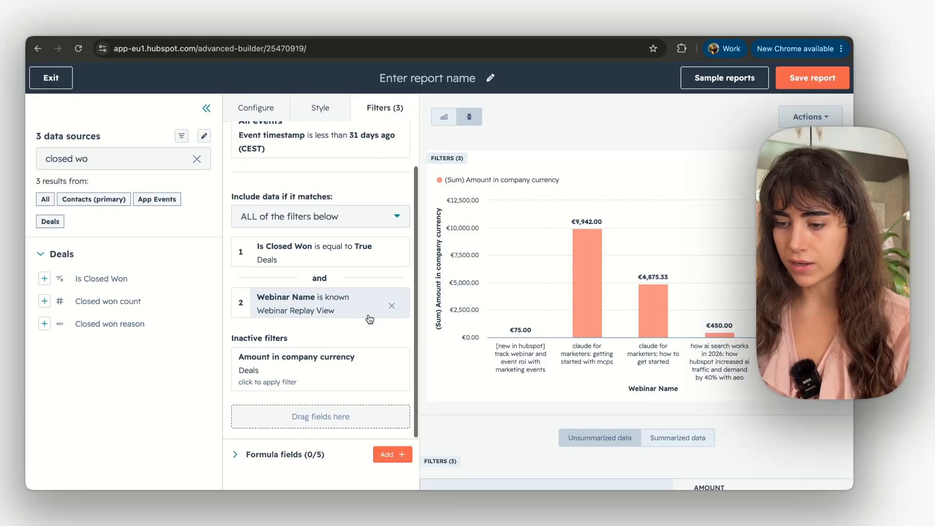
click(390, 455)
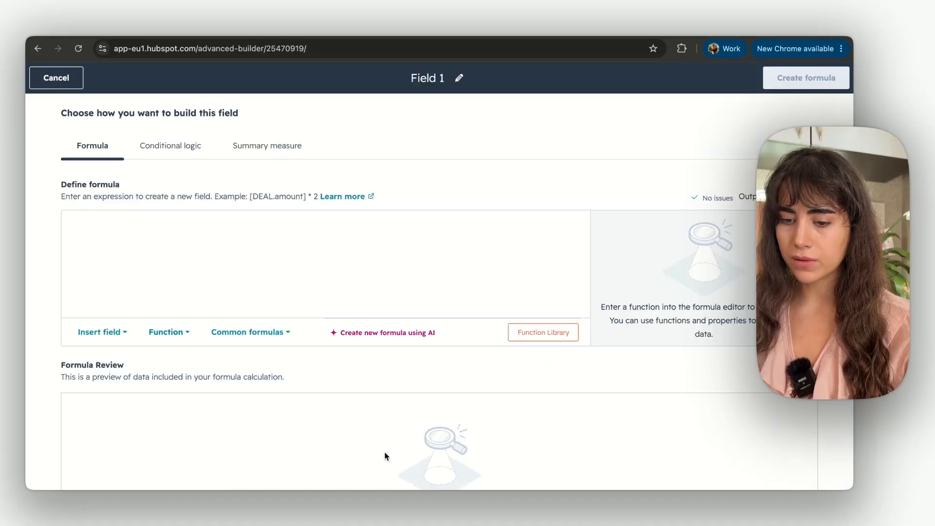
click(271, 245)
key(ctrl+v)
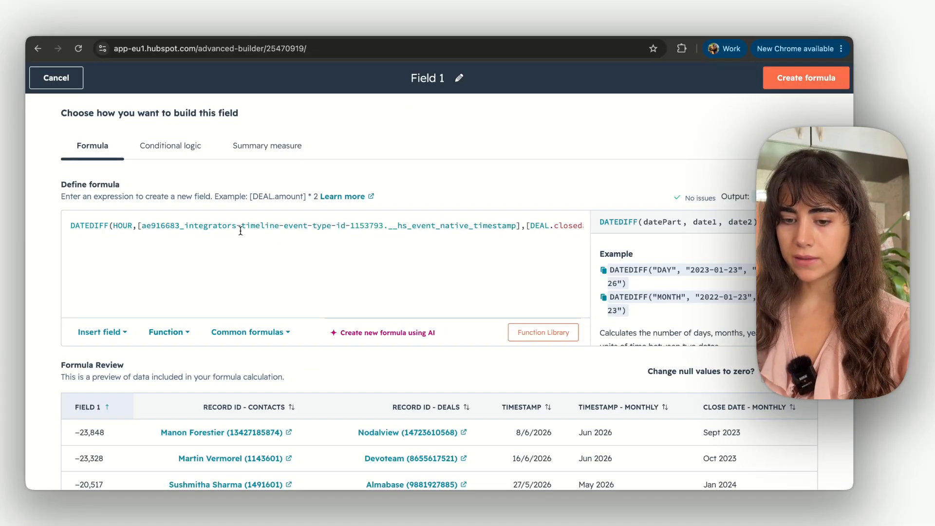
scroll(337, 230, right, 2)
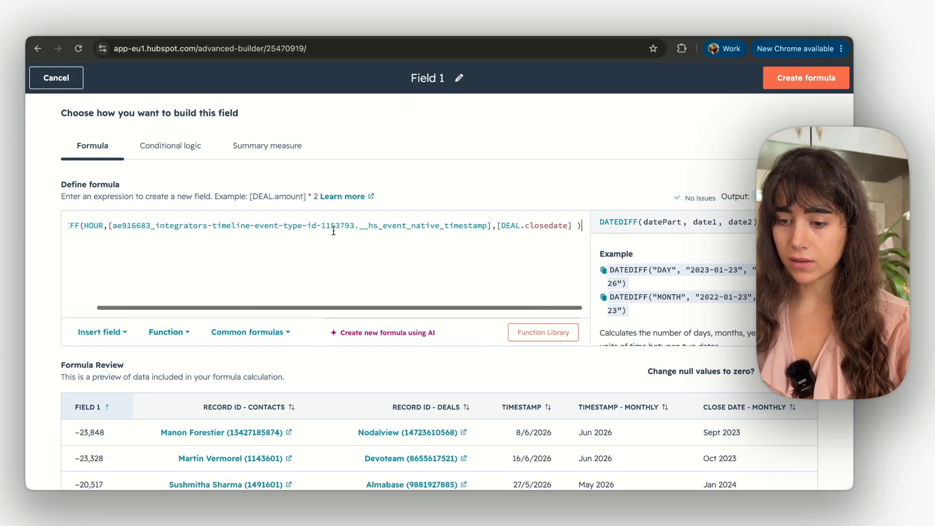
scroll(334, 231, left, 2)
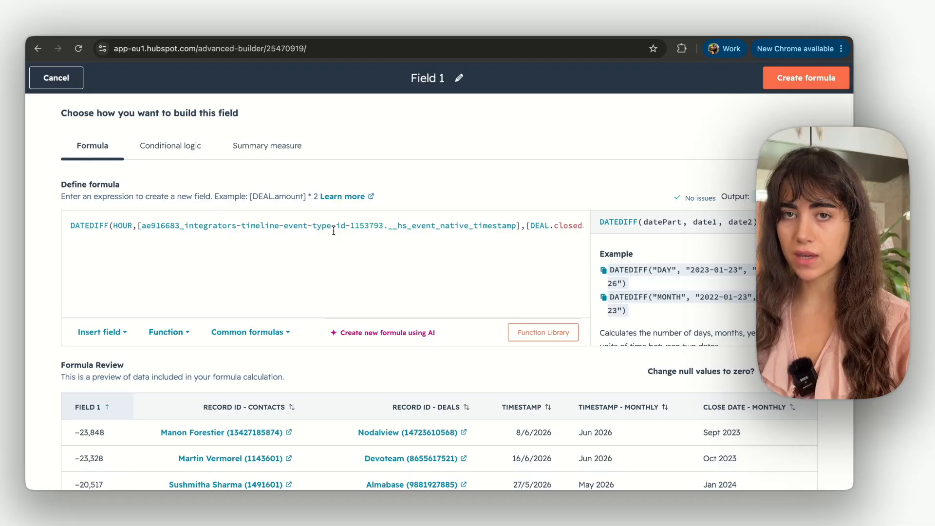
click(794, 83)
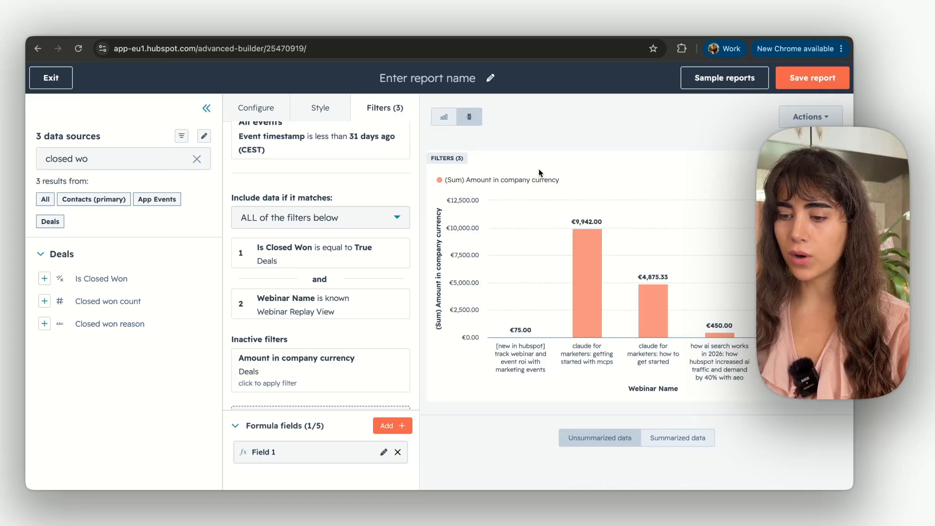
Add the formula field Field 1 to the report's filters and apply the condition is greater than 0.
scroll(266, 366, down, 1)
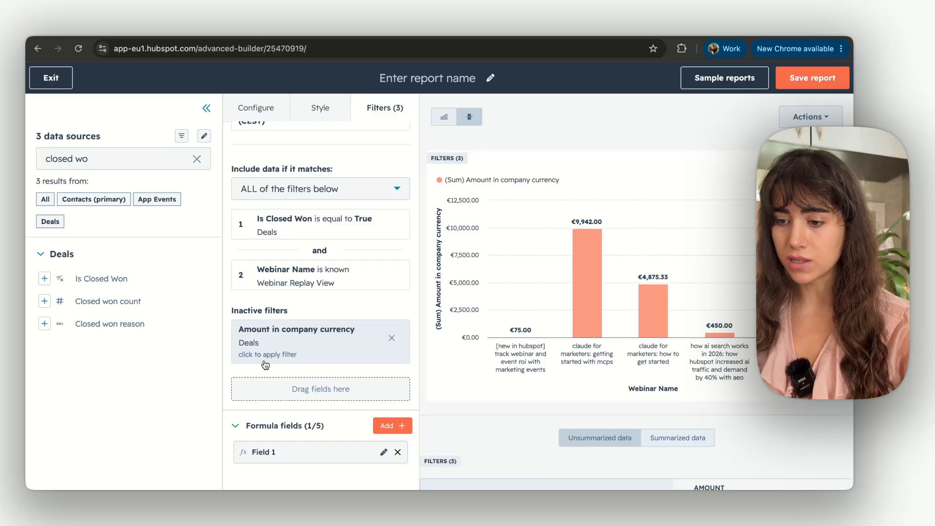
drag(305, 451, 315, 393)
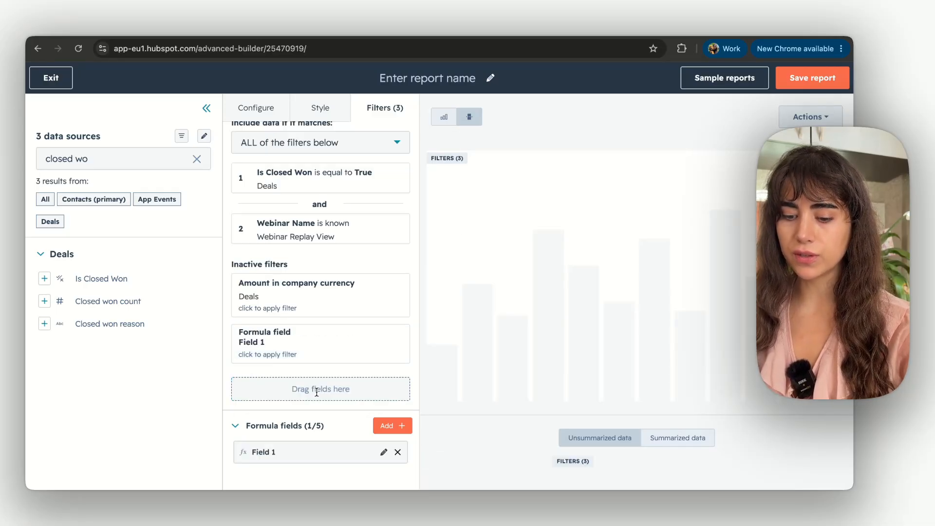
click(292, 349)
click(458, 319)
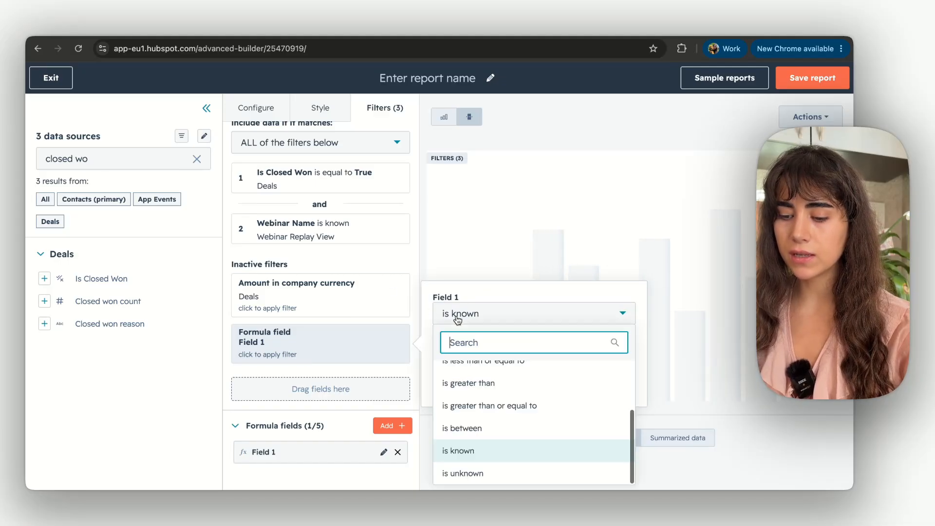
click(477, 383)
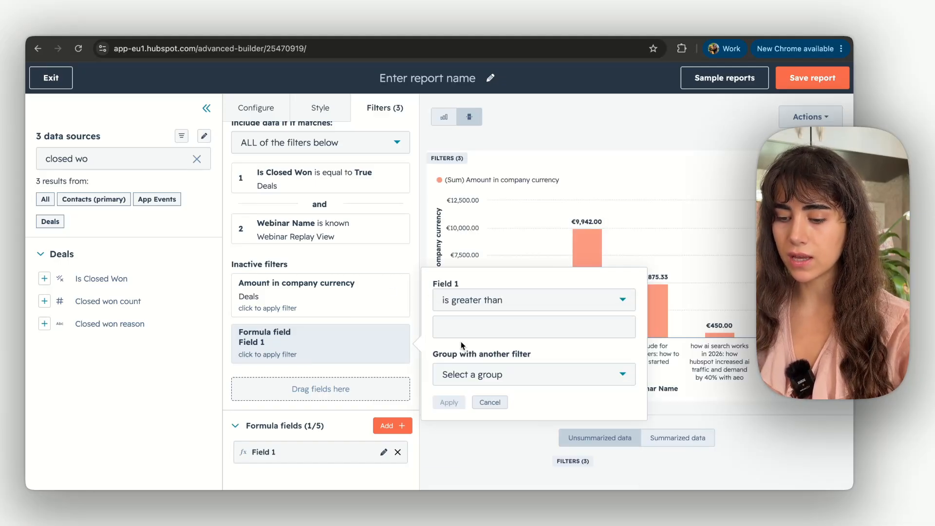
click(459, 327)
text(0)
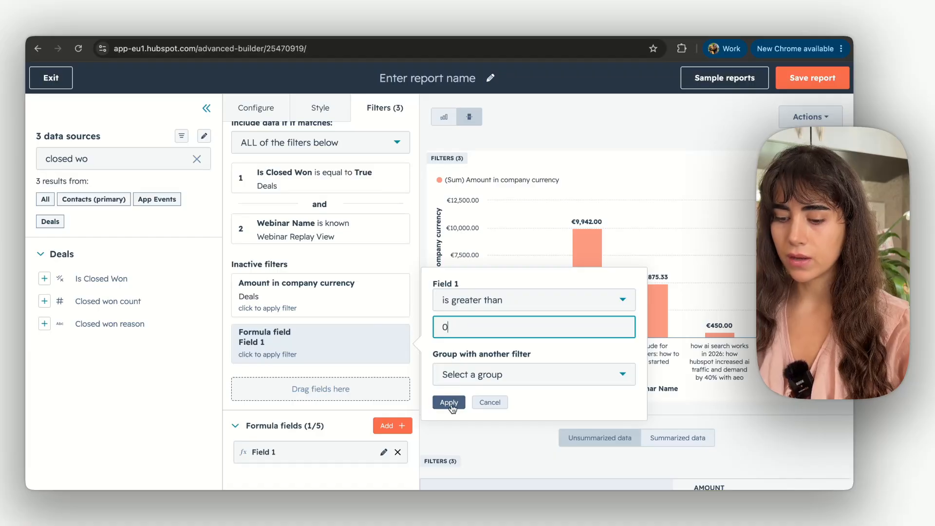
click(449, 402)
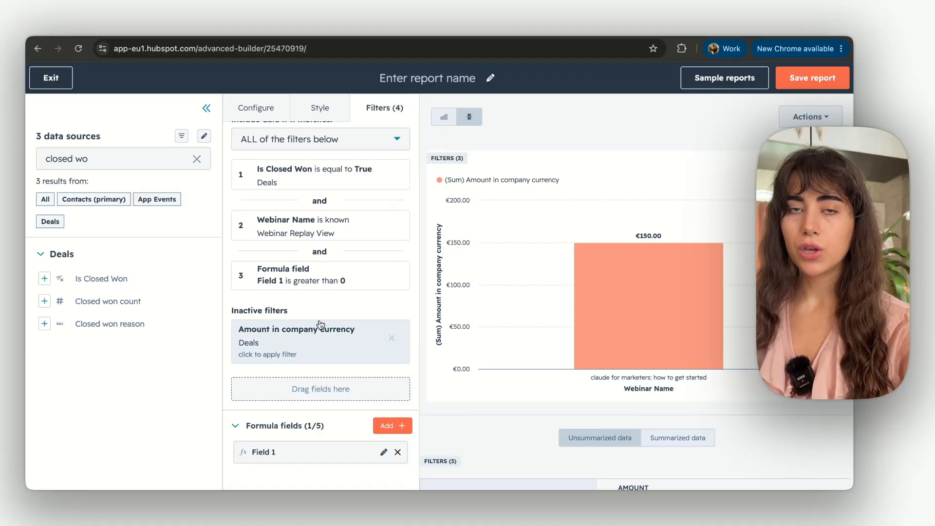
Set the All events timestamp filter to is less than 90 days ago and apply it.
scroll(320, 320, up, 3)
click(297, 200)
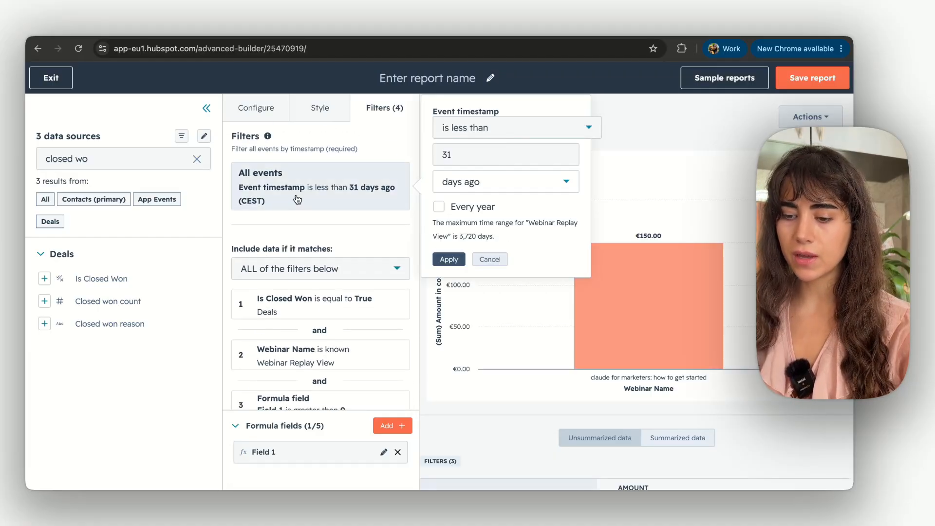
double_click(484, 164)
text(90)
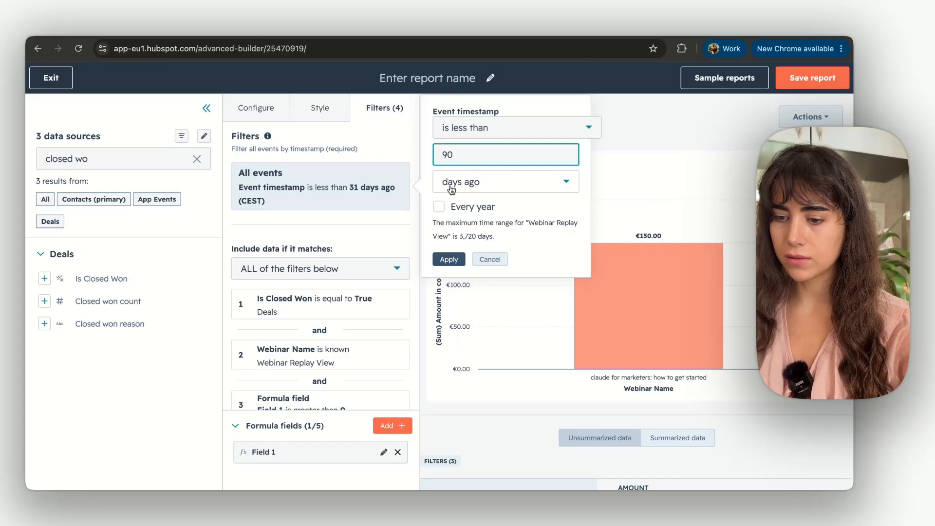
click(453, 259)
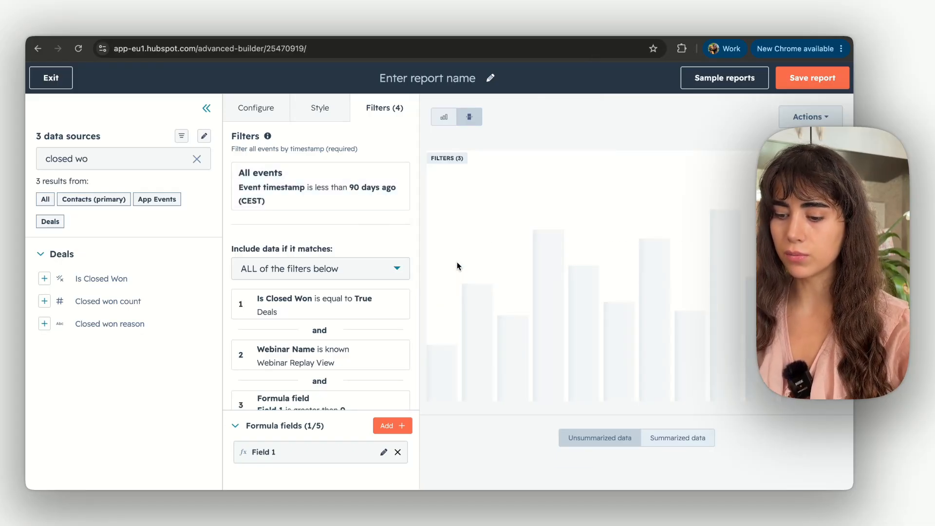